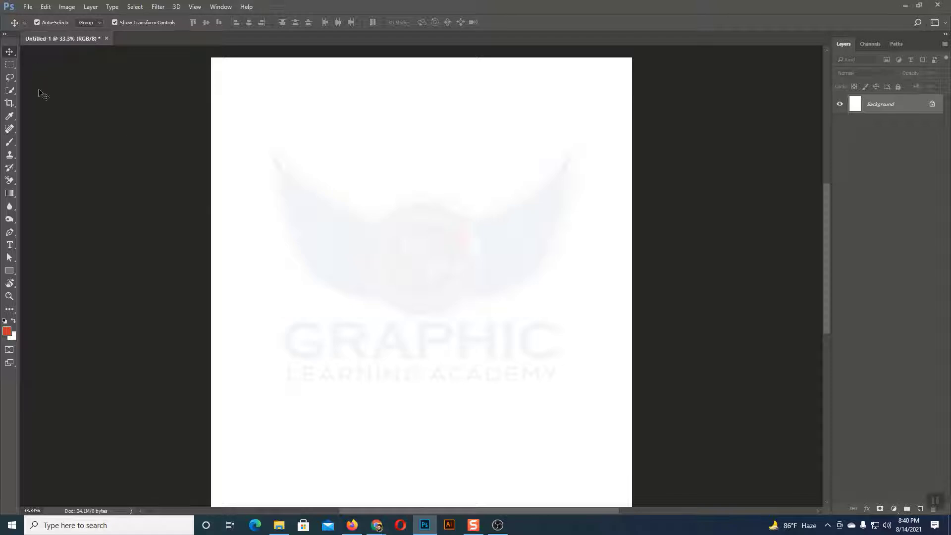
Magnify the screen to 200% to examine the toolbar, and return to 100% magnification.
key("super+plus")
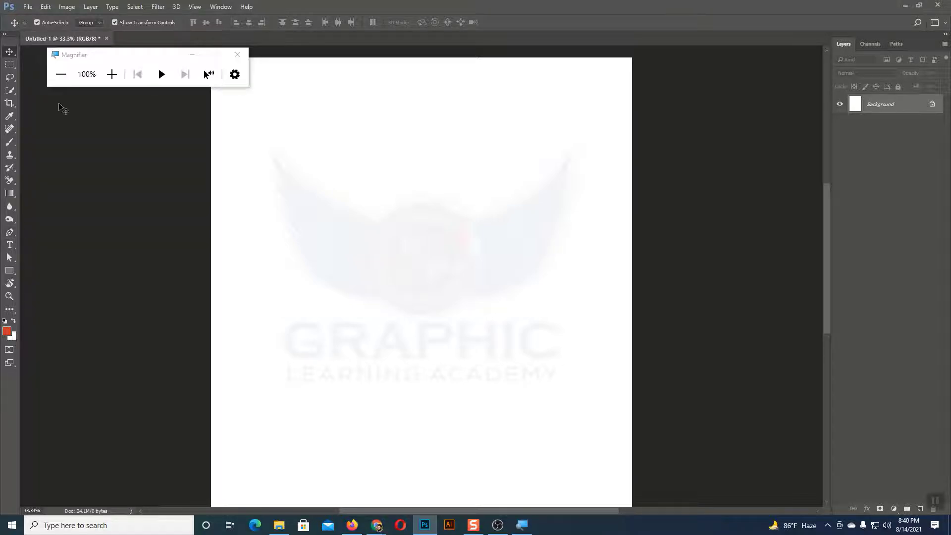
left_click(112, 74)
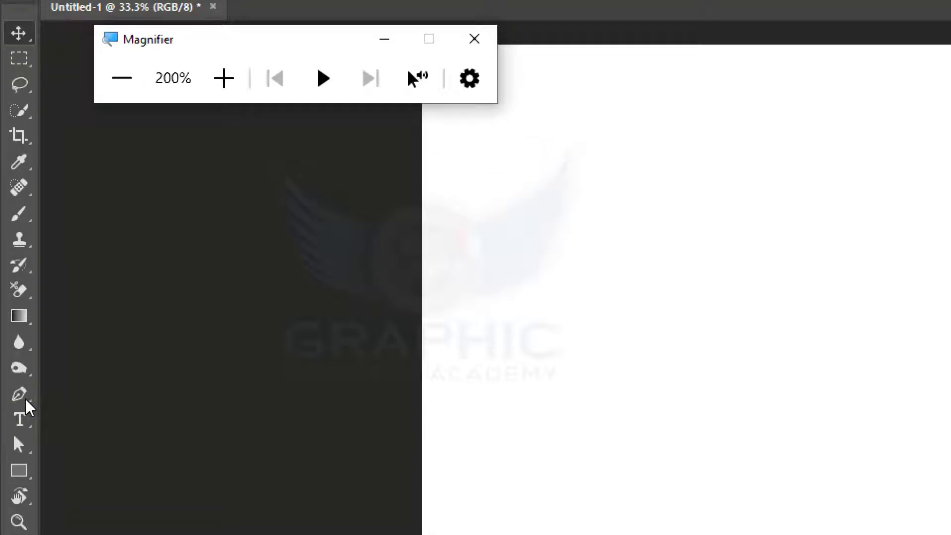
left_click(122, 83)
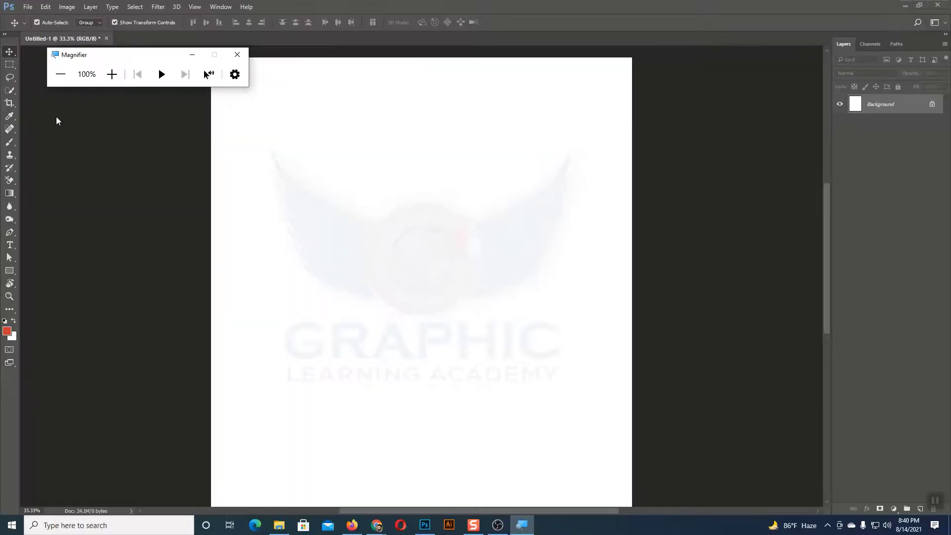
Close the Magnifier and choose the standard Pen Tool from the pen tool group.
left_click(11, 236)
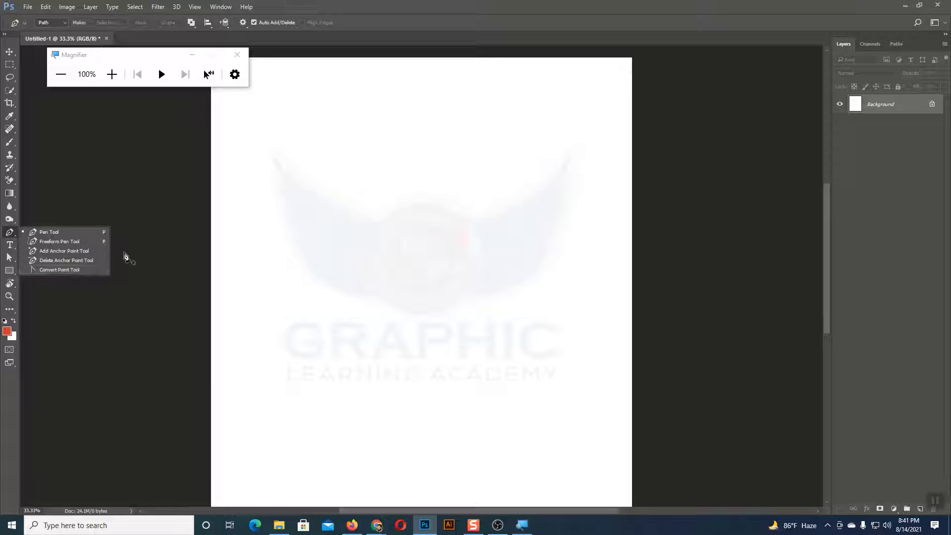
left_click(239, 53)
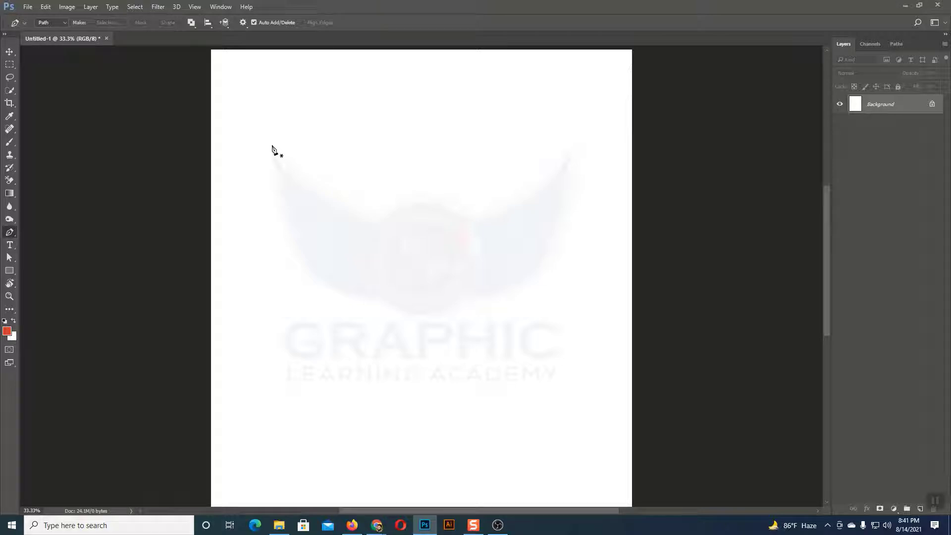
right_click(10, 232)
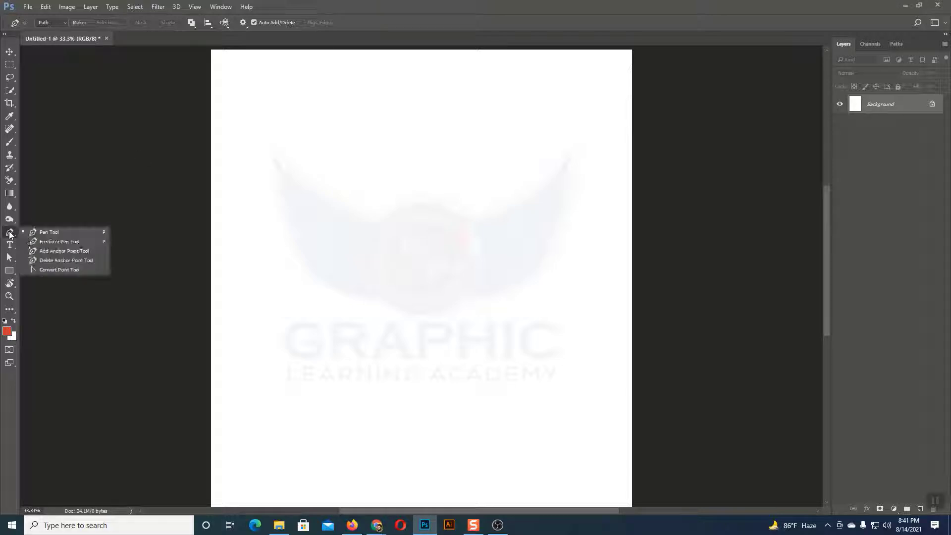
left_click(49, 232)
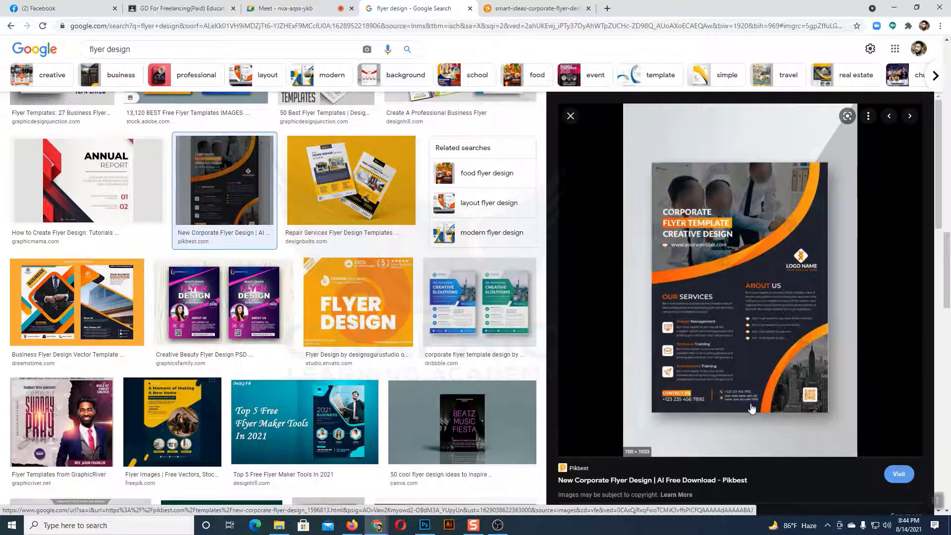
Browse simple flyer designs in the browser's image search, return to the corporate flyer, and view the smart-ideas flyer image.
left_click(713, 81)
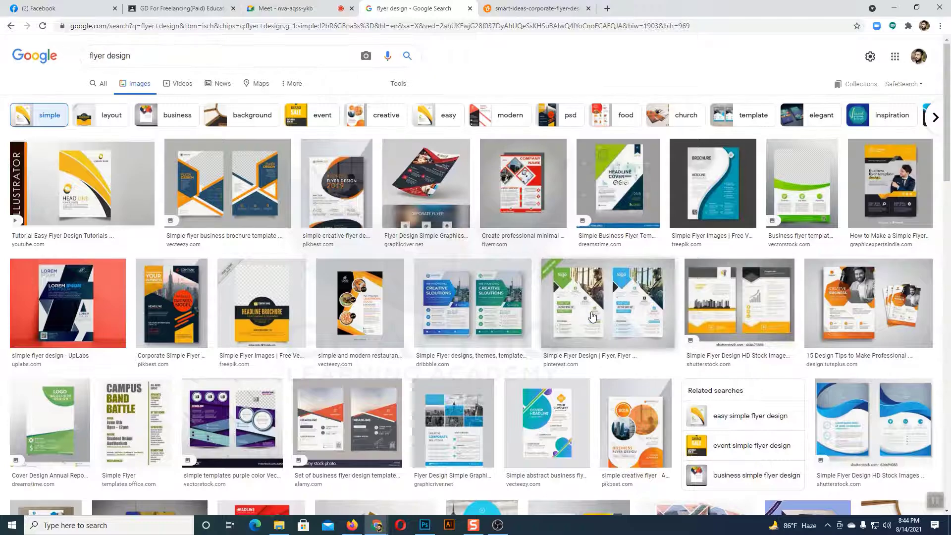
scroll(593, 315, "down", 3)
scroll(593, 316, "up", 3)
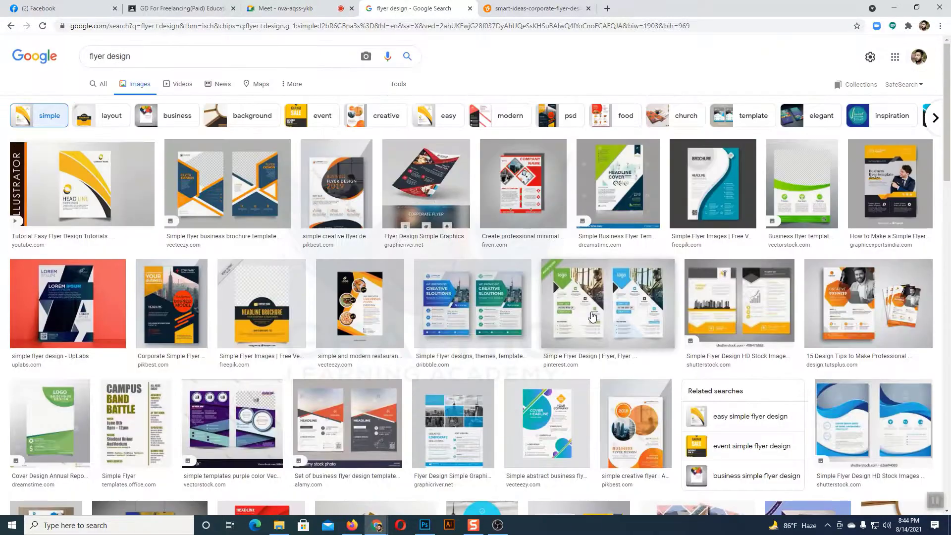
left_click(11, 27)
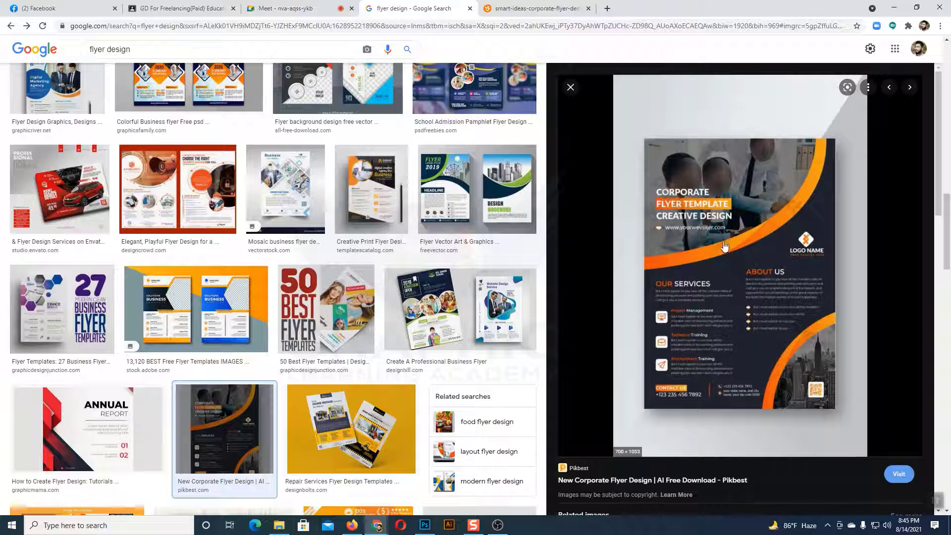
left_click(539, 8)
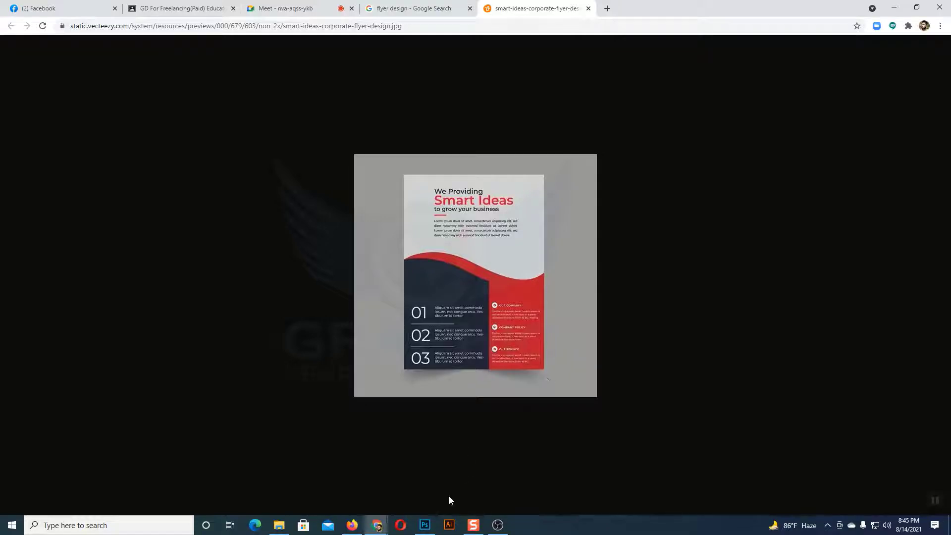
Switch to Photoshop and compare the original Background photo with the player cut-out on Layer 1 by toggling their visibility.
left_click(426, 525)
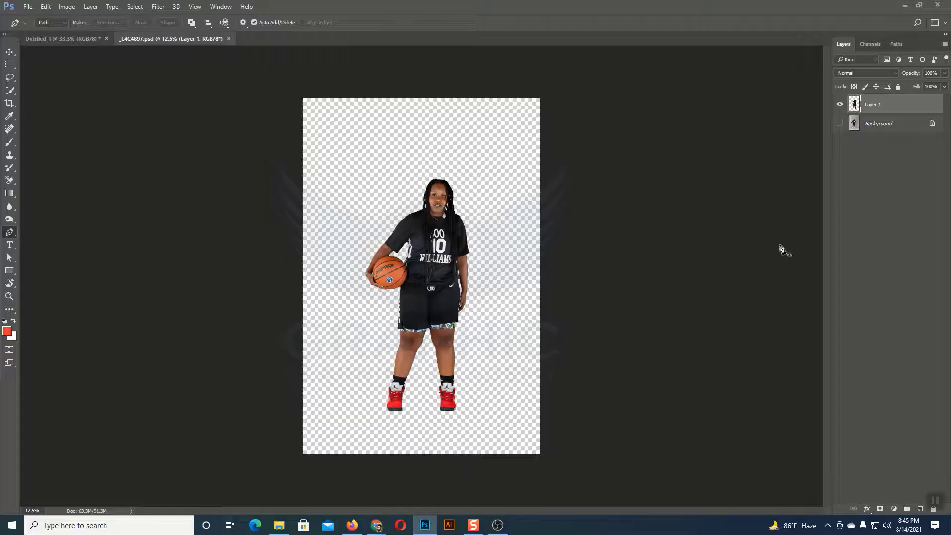
left_click(839, 124)
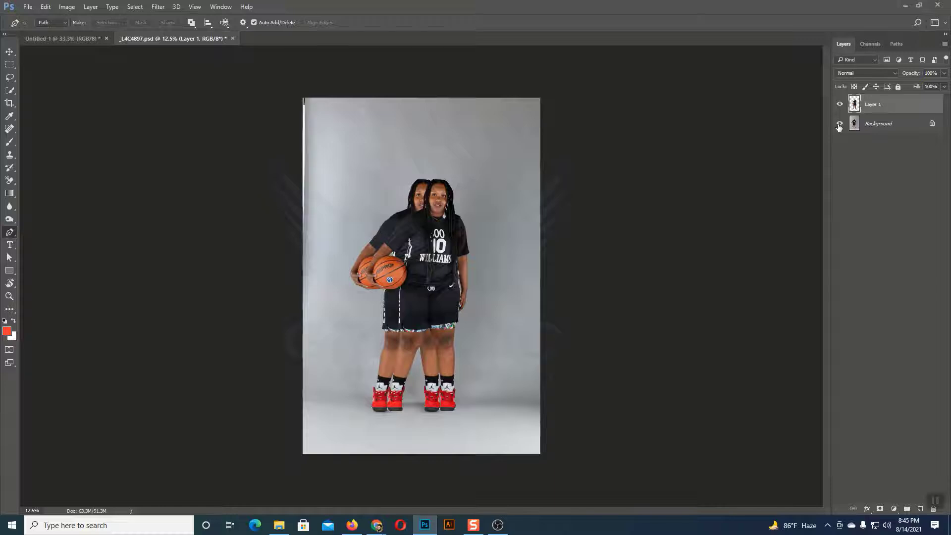
left_click(839, 104)
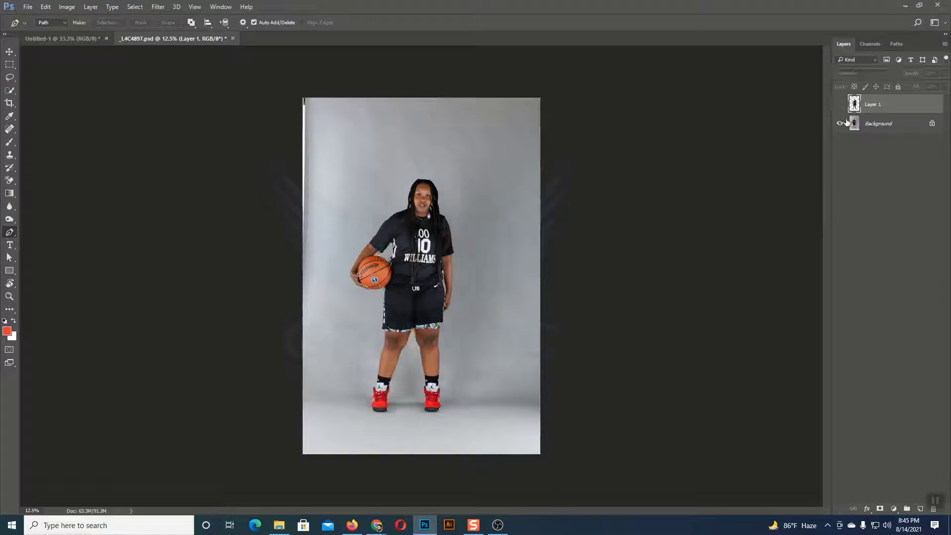
left_click(879, 129)
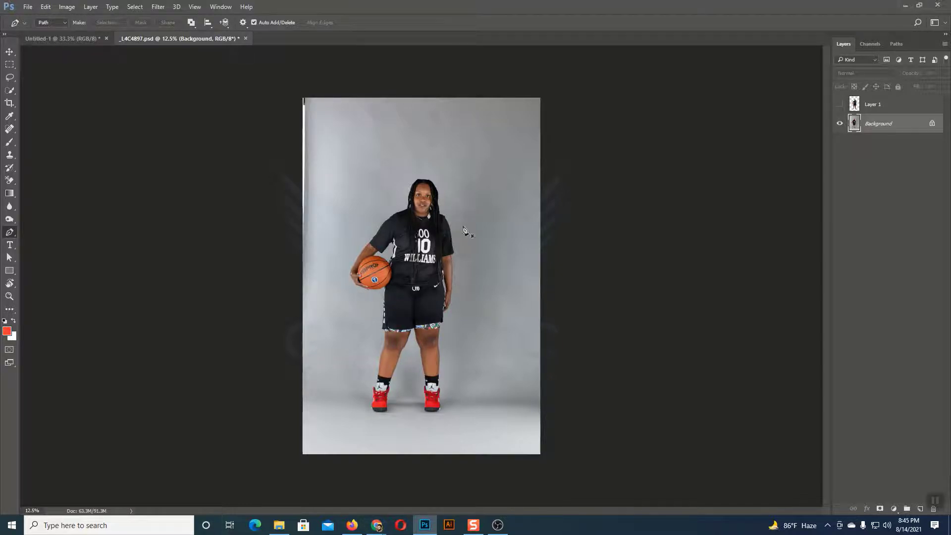
left_click(840, 124)
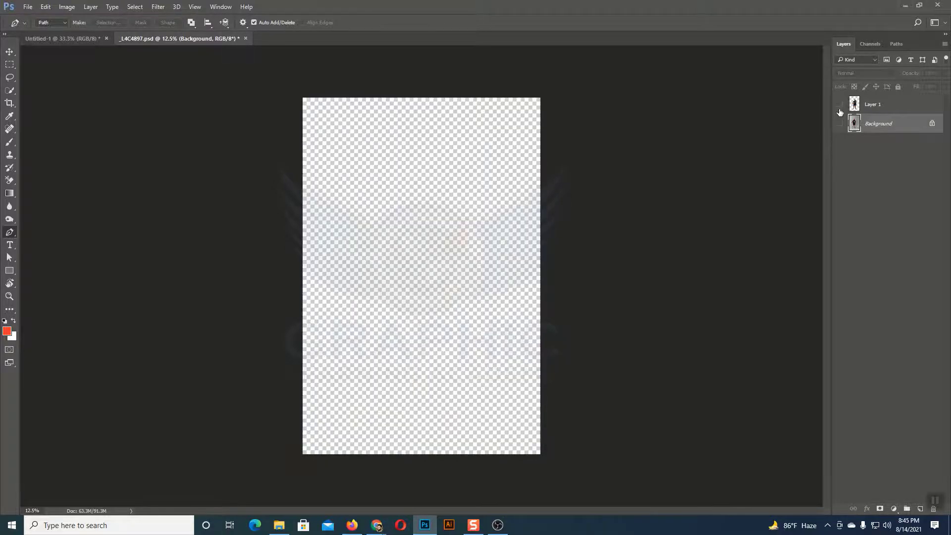
left_click(839, 104)
left_click(871, 104)
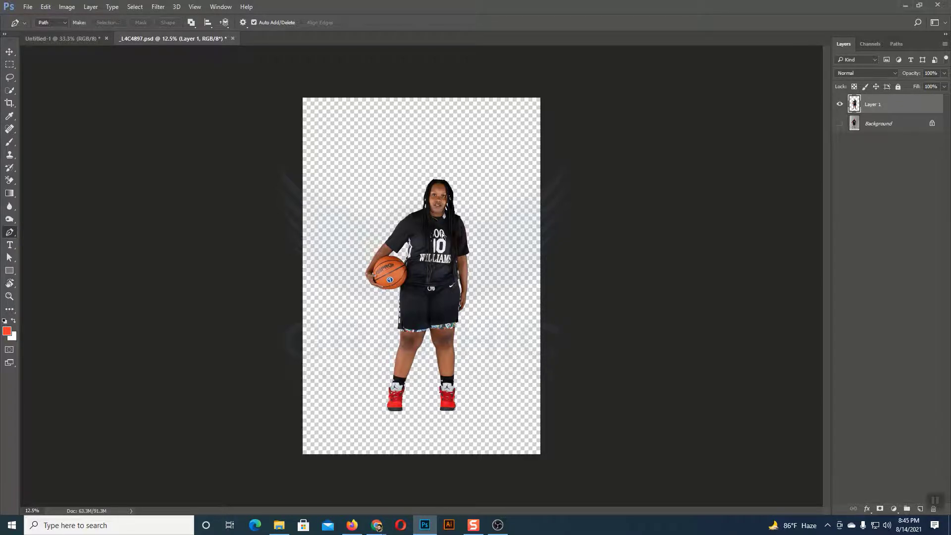
Examine the cut-out edges of the basketball player on Layer 1 from head to shoes at 25% zoom.
key("ctrl+plus")
key("ctrl+plus")
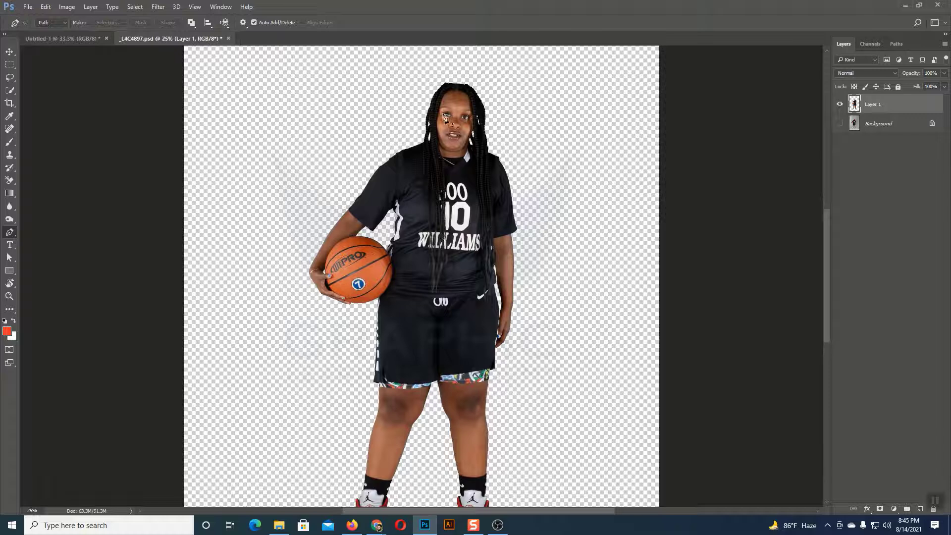
scroll(475, 438, "down", 4)
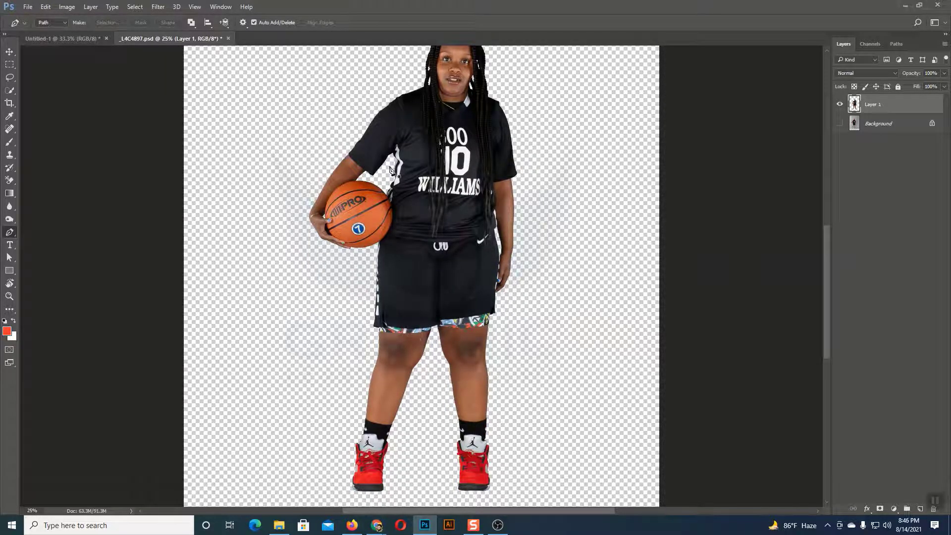
scroll(391, 170, "up", 3)
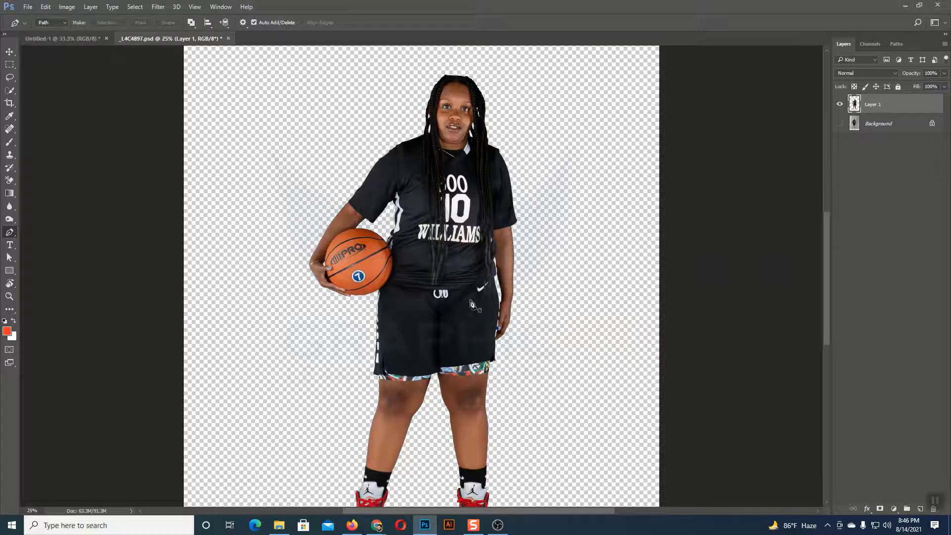
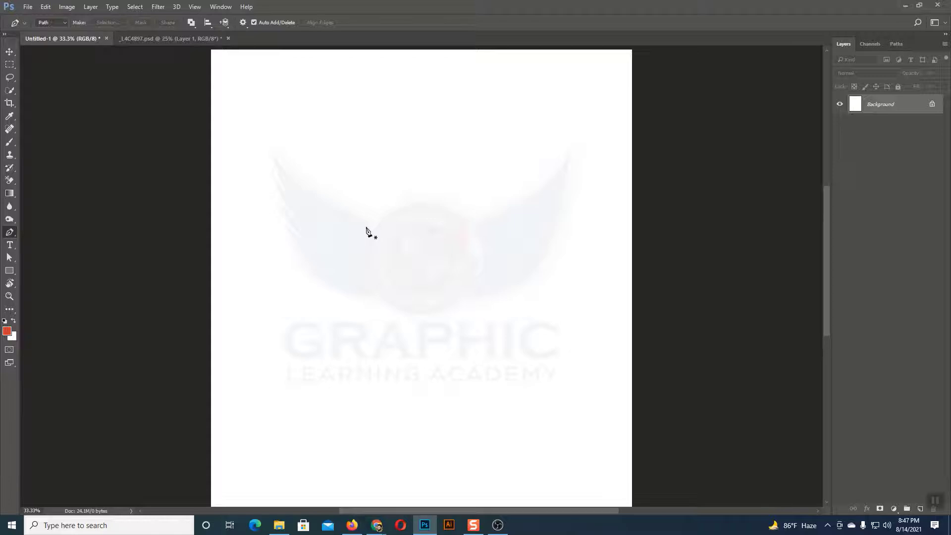
Show the available shape tools for the blank Untitled-1 document and choose the Rectangle Tool.
key("ctrl+minus")
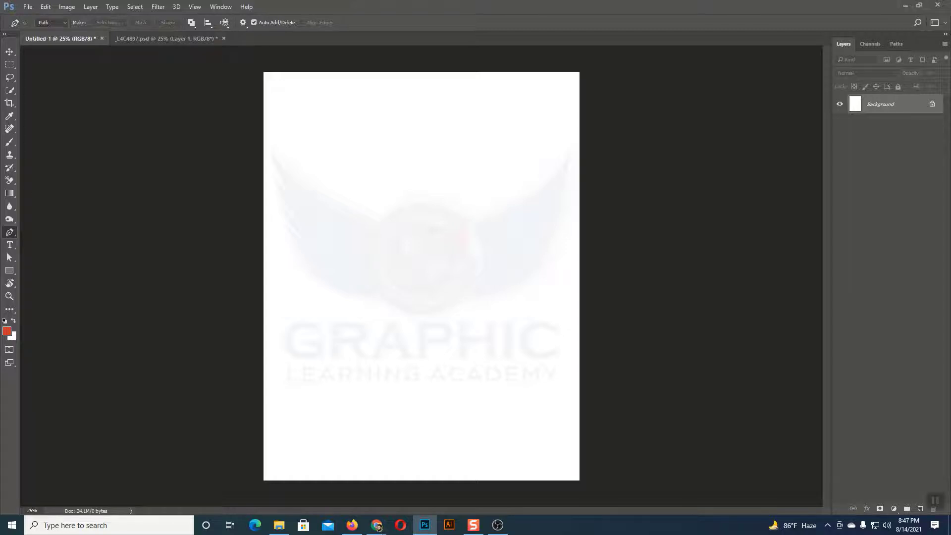
left_click(13, 270)
right_click(14, 271)
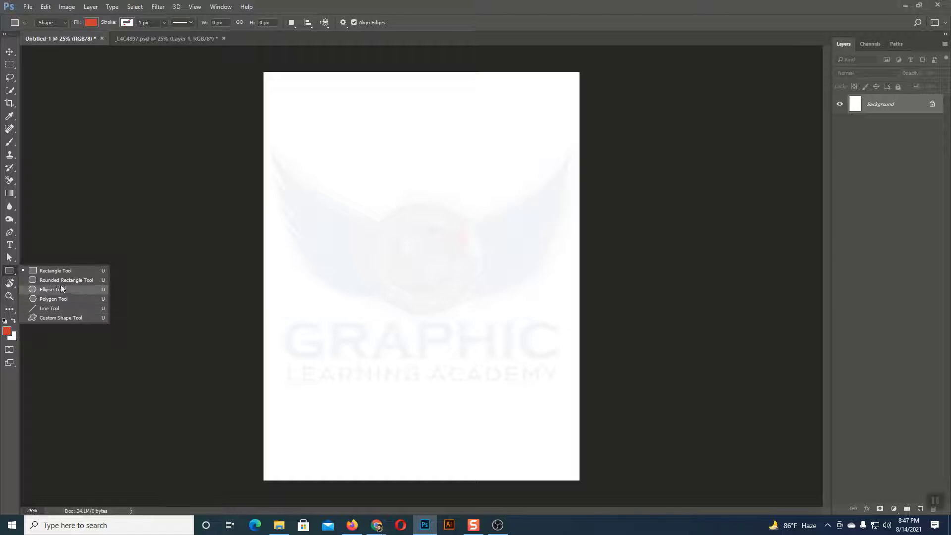
left_click(31, 272)
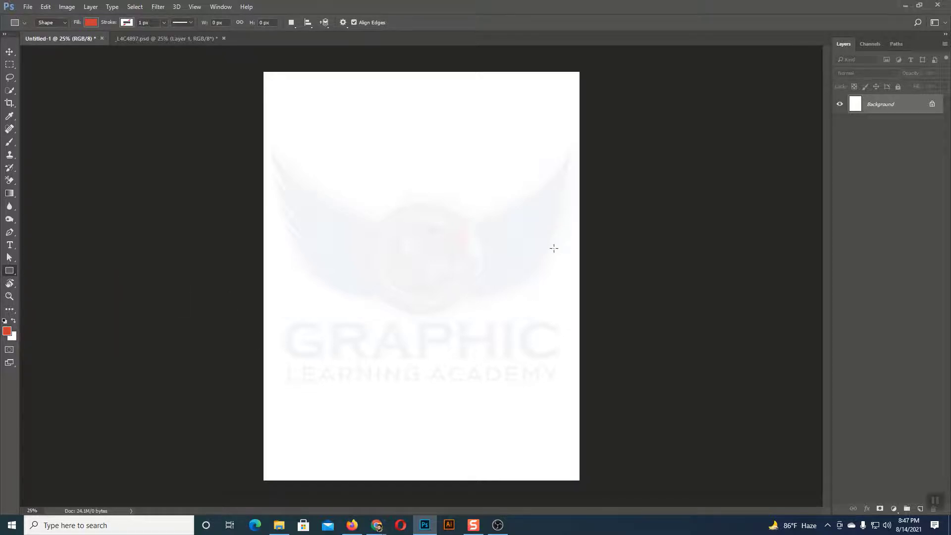
Activate the Pen tool and set its drawing mode to Shape.
left_click(11, 231)
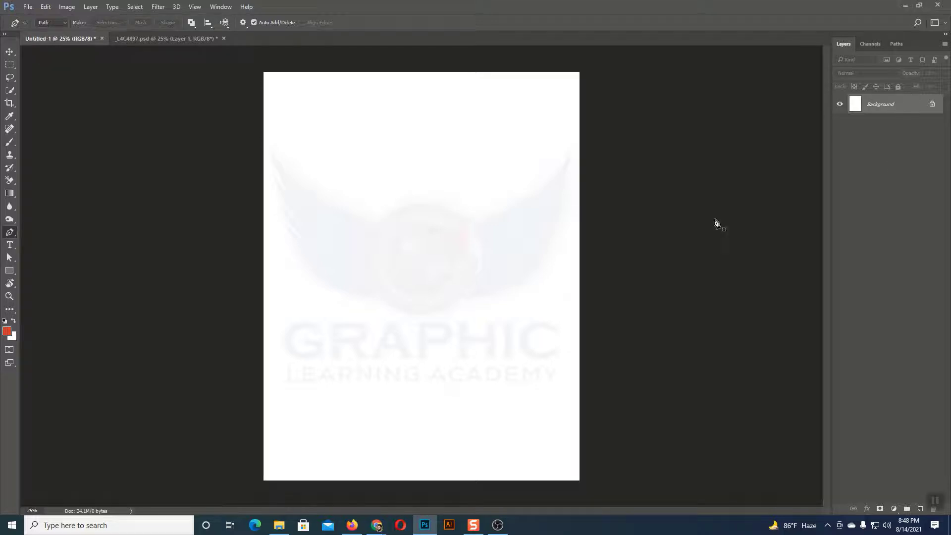
left_click(53, 22)
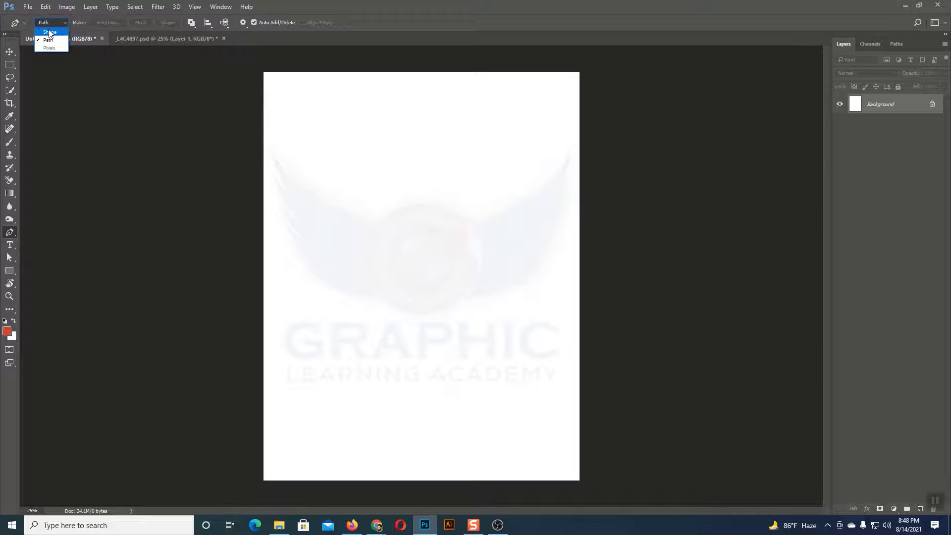
left_click(49, 32)
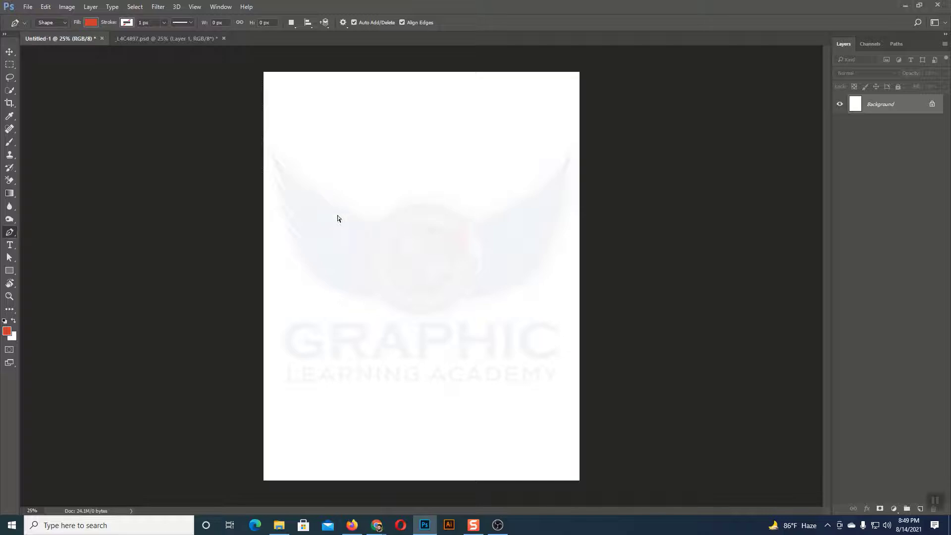
Place a first anchor point in the canvas's upper left area and toggle the Pen tool's Rubber Band option off and on.
key("ctrl+plus")
scroll(339, 220, "up", 3)
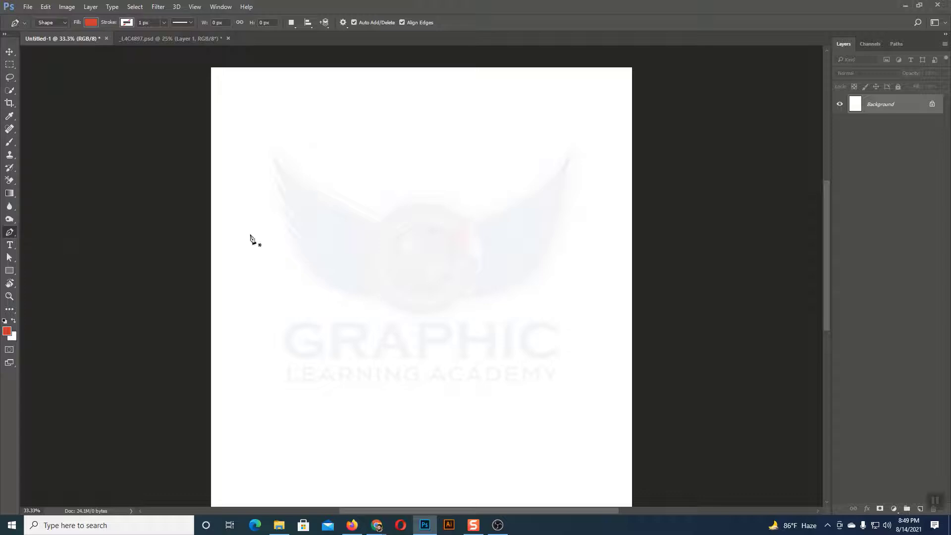
scroll(305, 240, "down", 1)
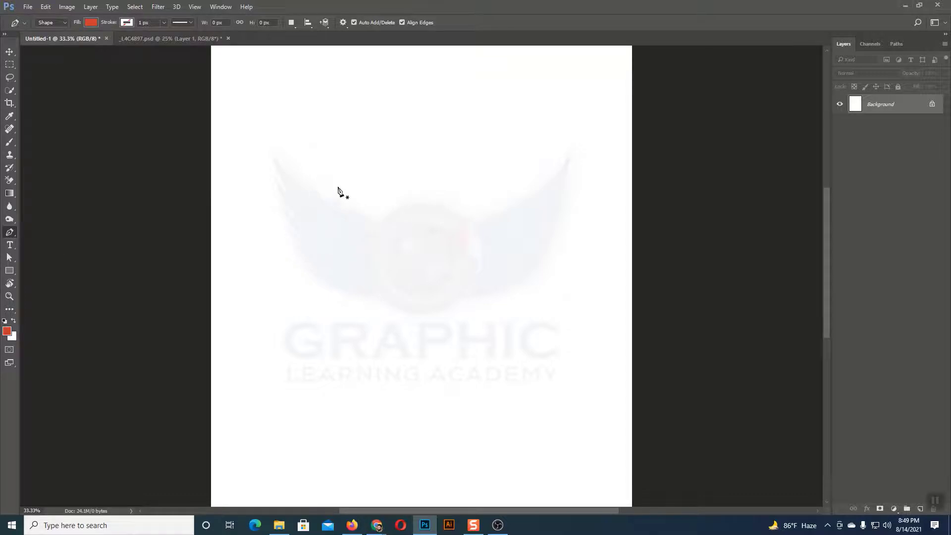
left_click(299, 175)
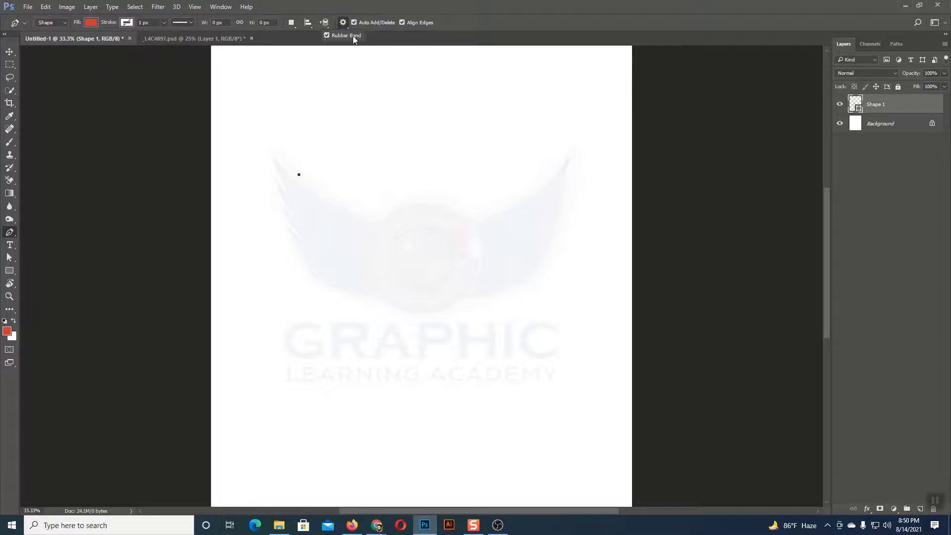
left_click(329, 37)
left_click(327, 35)
left_click(344, 23)
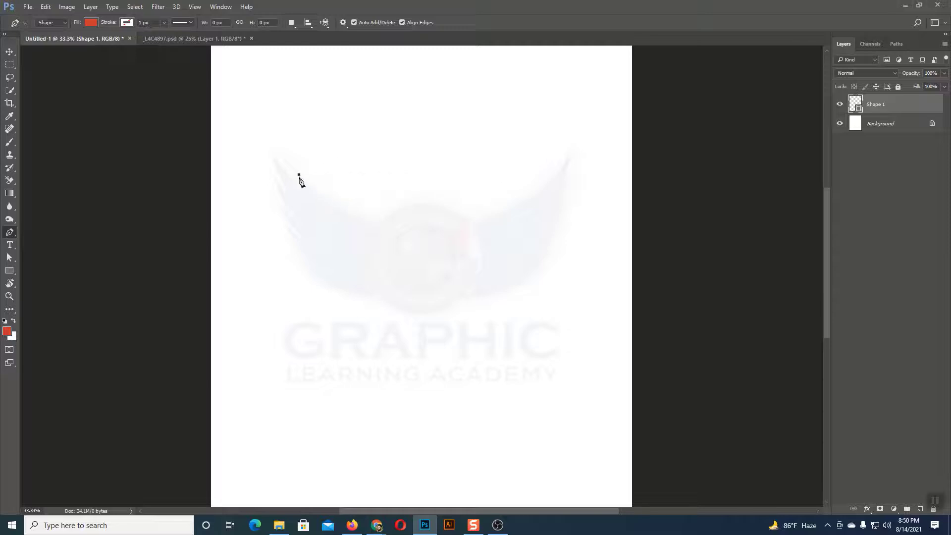
Draw a downward-bulging curved segment about 1230 px wide and 281 px high from the anchor point, and undo the whole shape.
left_click(499, 176)
key("ctrl+z")
left_click_drag(502, 175, 608, 71)
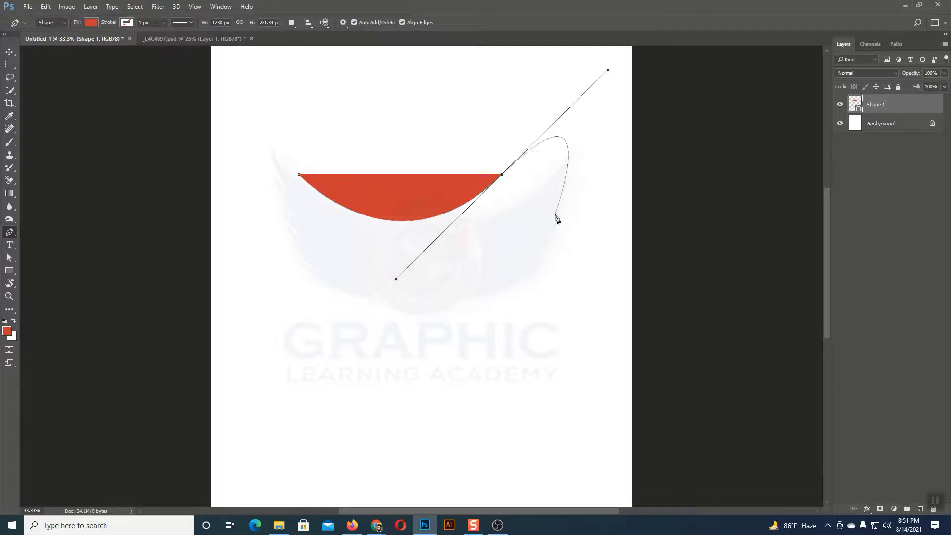
key("ctrl+alt+z")
key("ctrl+alt+z")
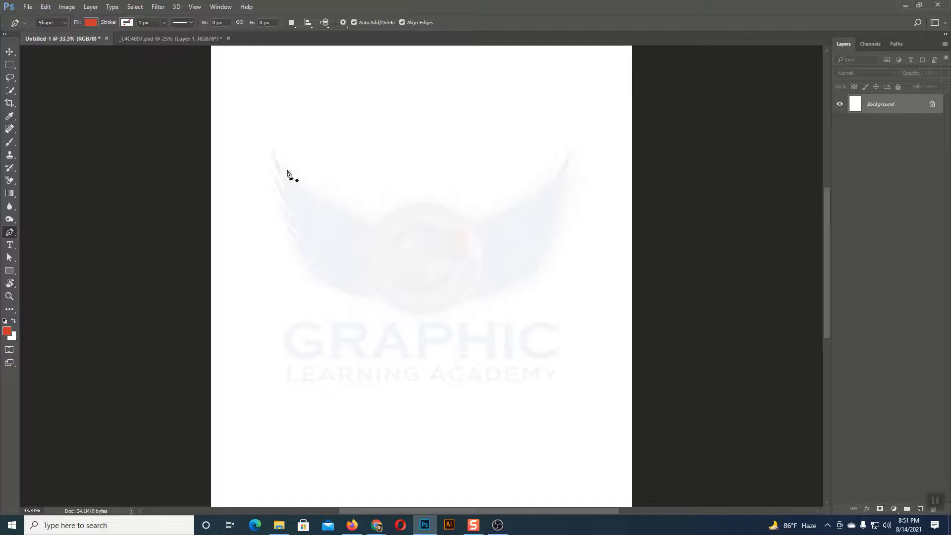
Draw an upward-arching red Pen shape about 1230 px wide and 274 px high across the upper part of the canvas.
left_click(288, 170)
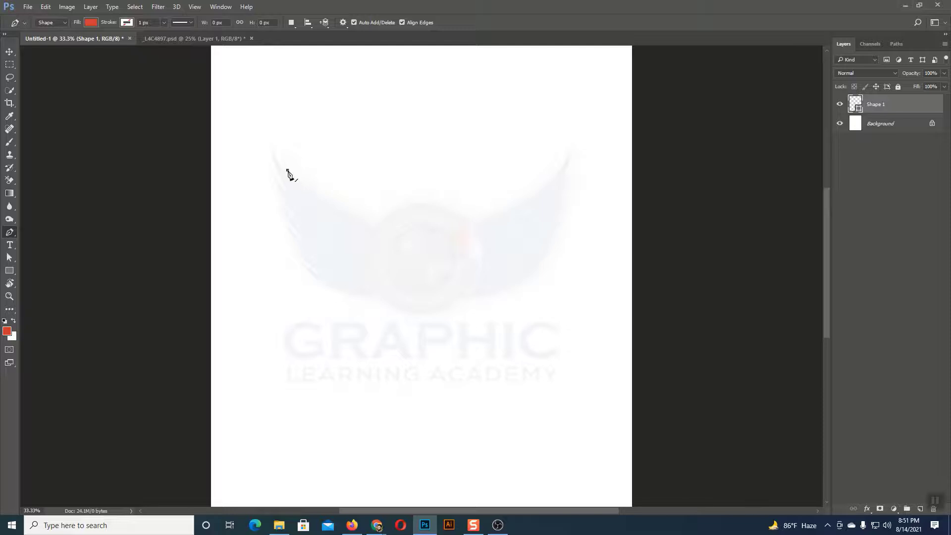
left_click(490, 172)
left_click_drag(492, 174, 593, 272)
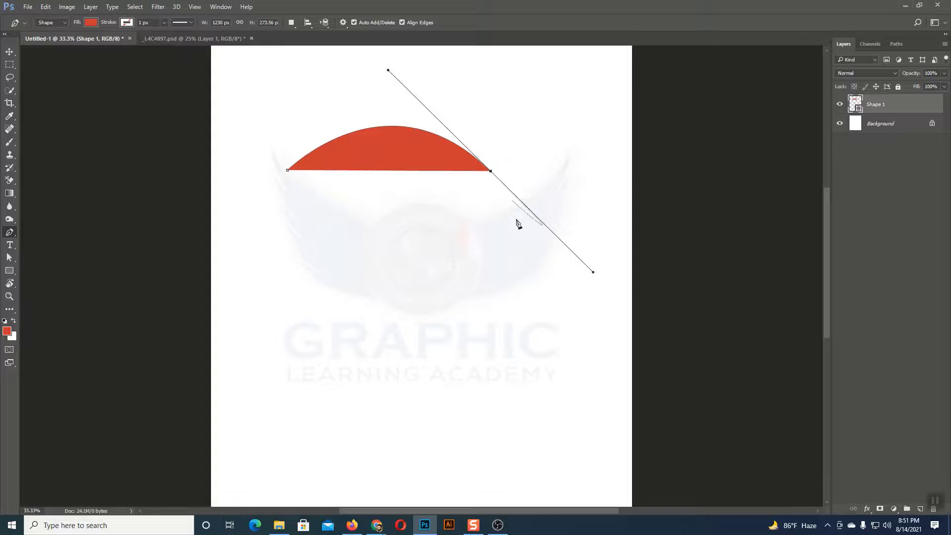
Try extending the arch with a segment toward the lower right, undo it, and reshape the arch's curve to about 302 px high.
left_click(593, 272)
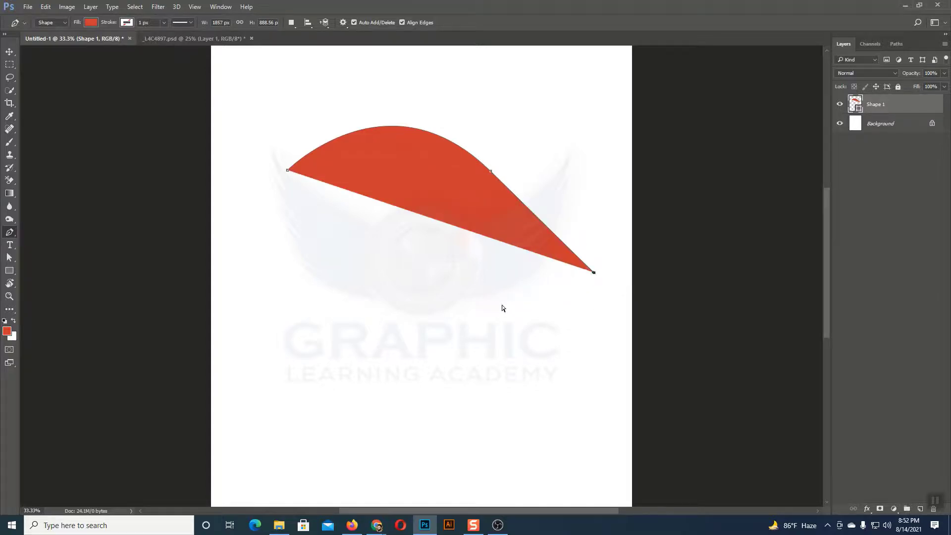
key("ctrl+z")
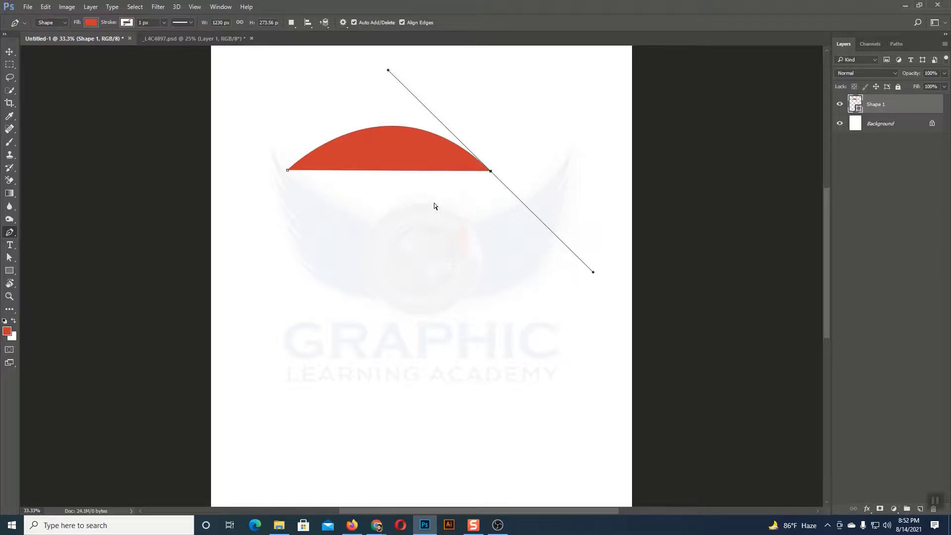
left_click(9, 258)
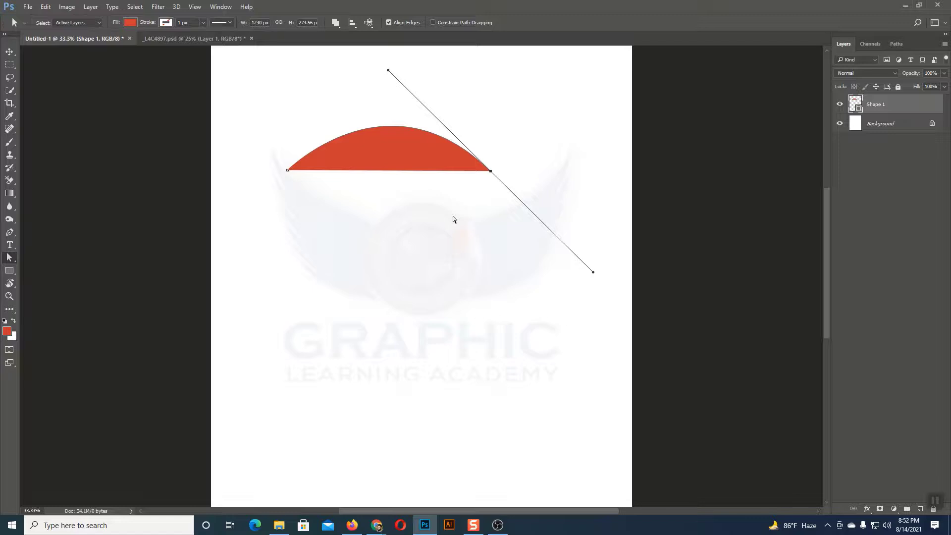
left_click(9, 232)
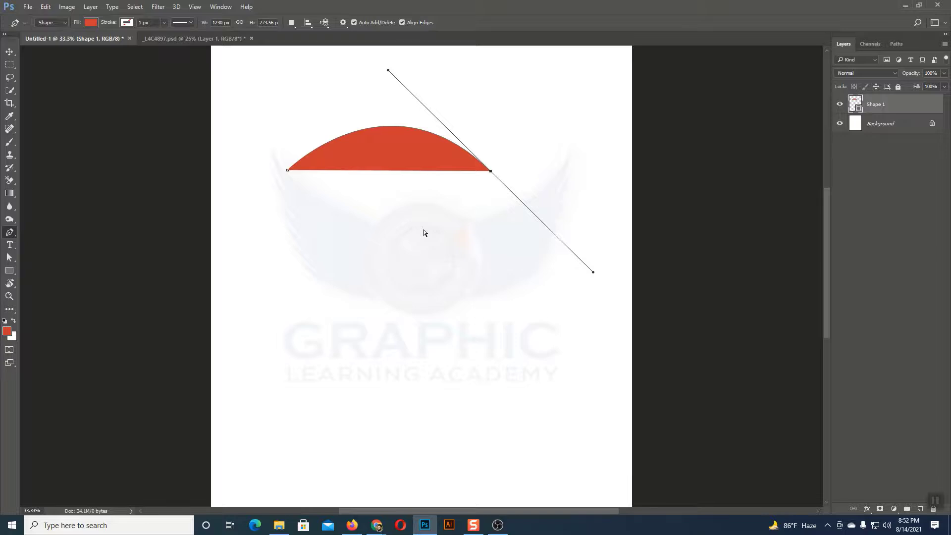
mouse_move(389, 73)
left_mouse_down()
mouse_move(444, 65)
mouse_move(344, 72)
mouse_move(389, 64)
mouse_move(406, 83)
mouse_move(383, 78)
mouse_move(392, 89)
mouse_move(381, 76)
left_mouse_up()
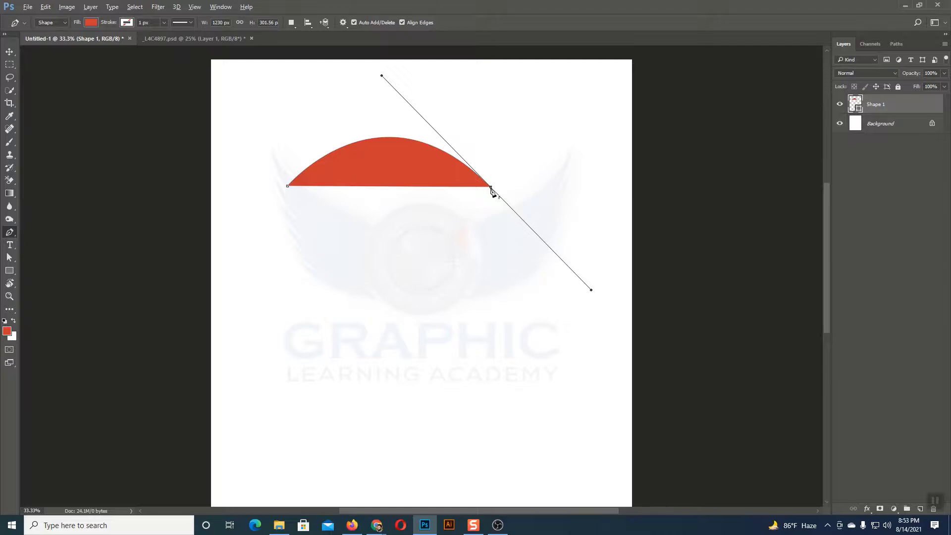
Remove the outgoing handle from the arch's right anchor and continue the outline in curves to its start, forming a shape about 1519 × 1103 px.
left_click(490, 188, "alt")
key("ctrl+z")
left_click(490, 188, "alt")
left_click_drag(492, 191, 577, 251)
left_click_drag(516, 274, 479, 326)
left_click_drag(443, 299, 386, 282)
left_click_drag(328, 307, 285, 189)
left_click(287, 187)
left_click(287, 187)
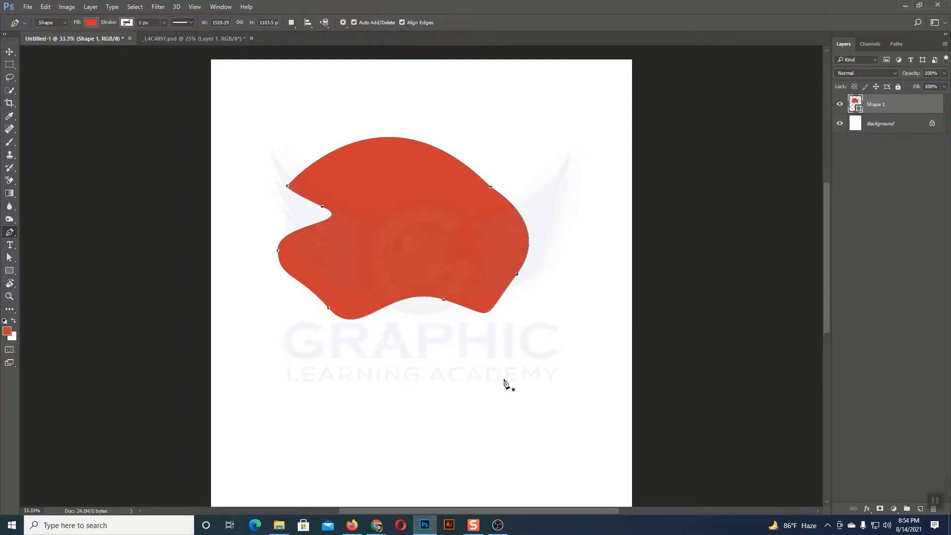
Undo the outline's closure, try closing it again on its starting anchor at close range, and undo that too.
key("ctrl+z")
key("ctrl+plus")
key("ctrl+plus")
key("ctrl+plus")
key("ctrl+plus")
key("ctrl+plus")
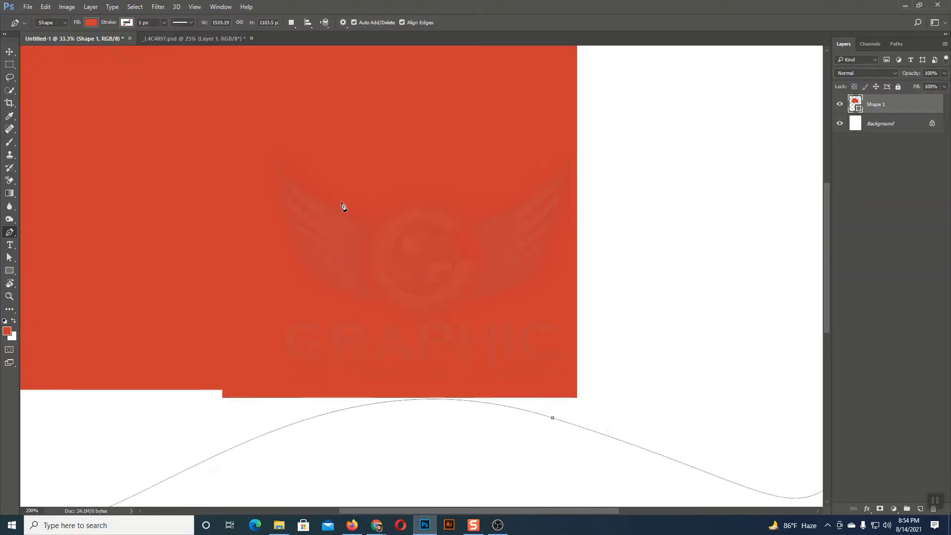
left_click_drag(352, 170, 448, 351)
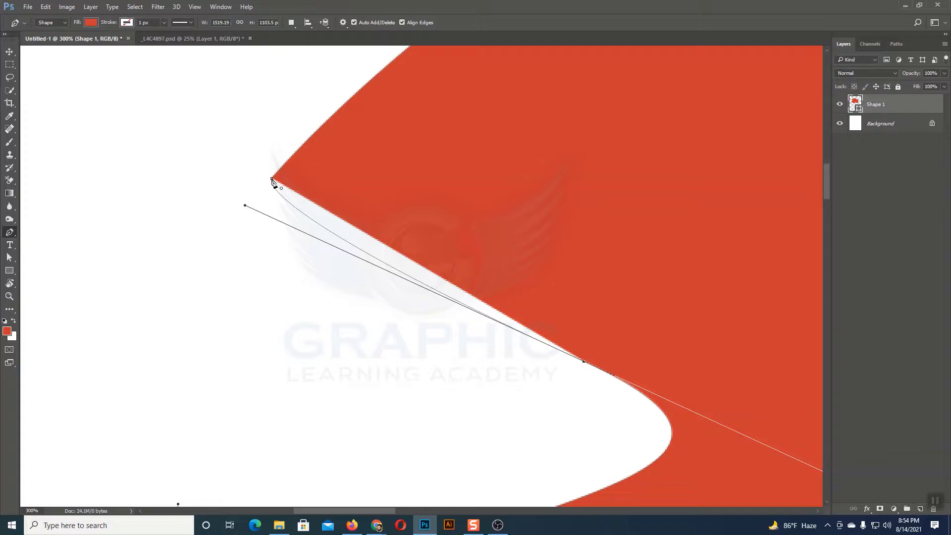
left_click(272, 179)
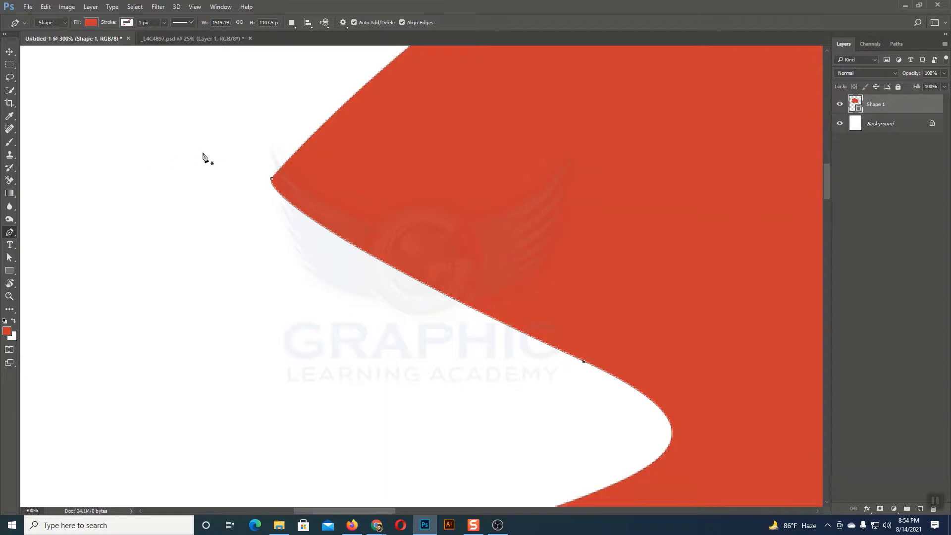
key("ctrl+z")
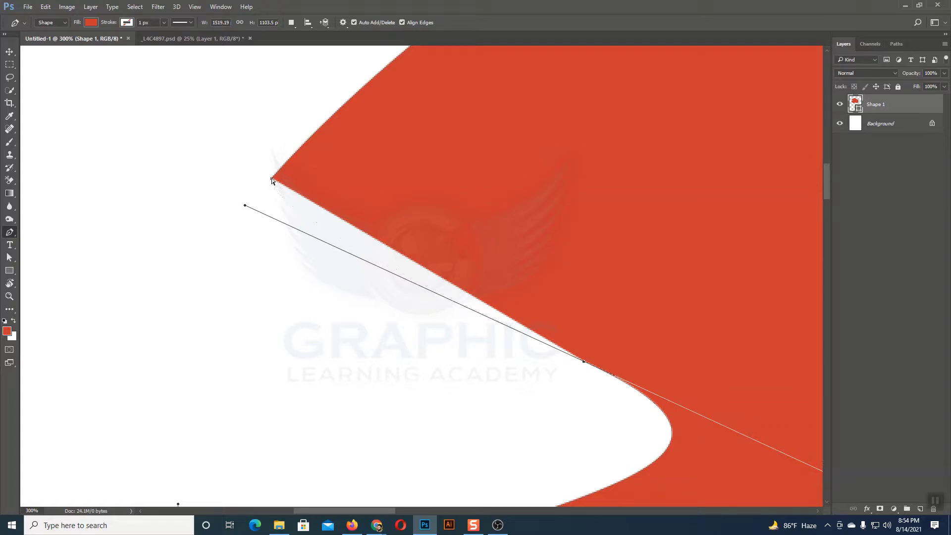
Close the curved red outline on its starting anchor.
key("ctrl+minus")
key("ctrl+minus")
key("ctrl+minus")
key("ctrl+minus")
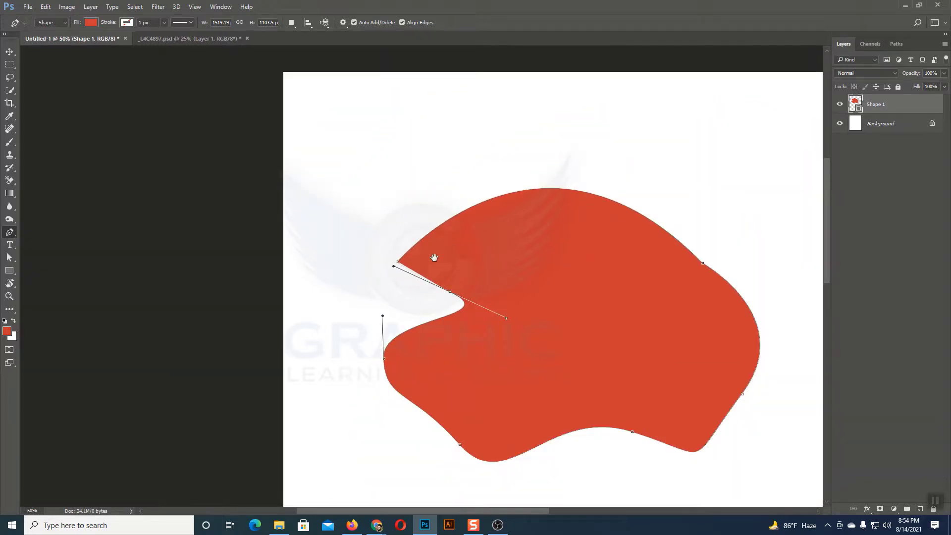
left_click_drag(435, 257, 325, 187)
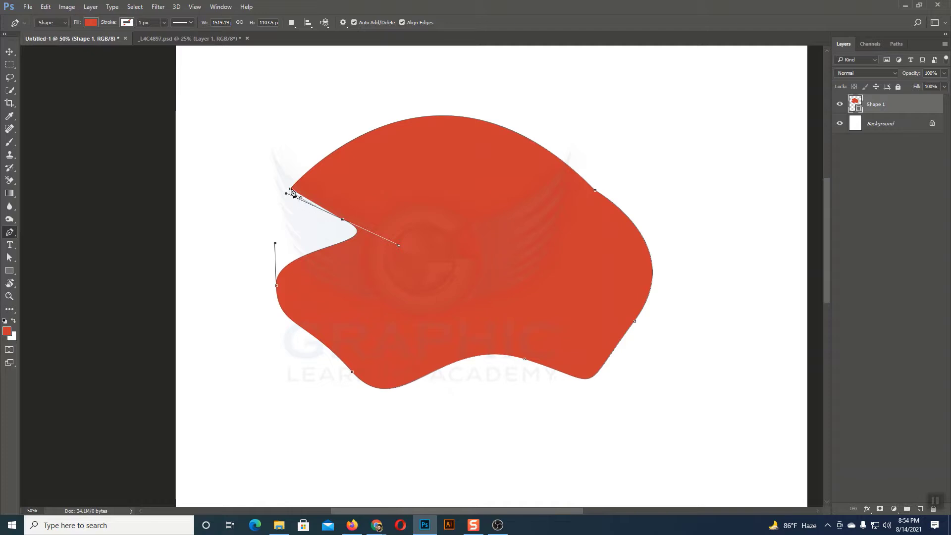
left_click(291, 192)
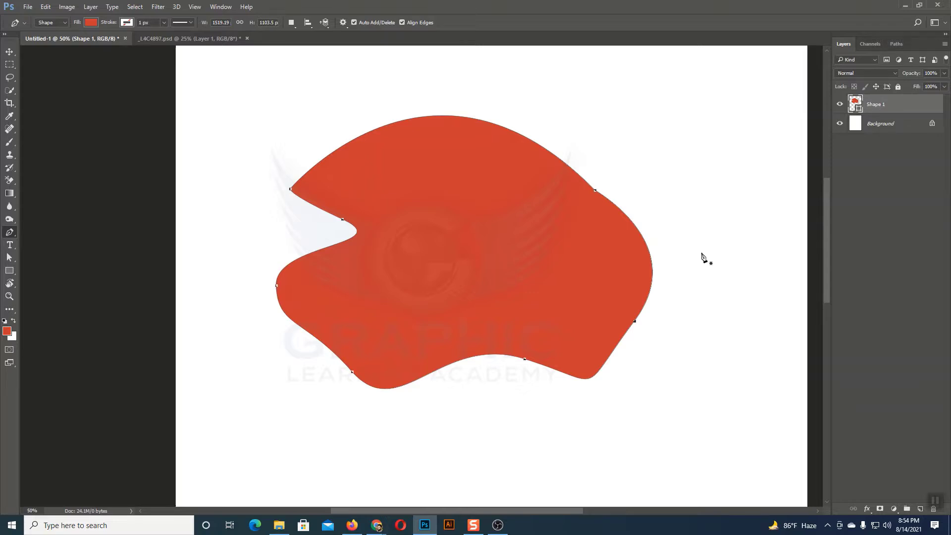
key("ctrl+minus")
scroll(685, 224, "down", 9)
scroll(596, 268, "down", 3)
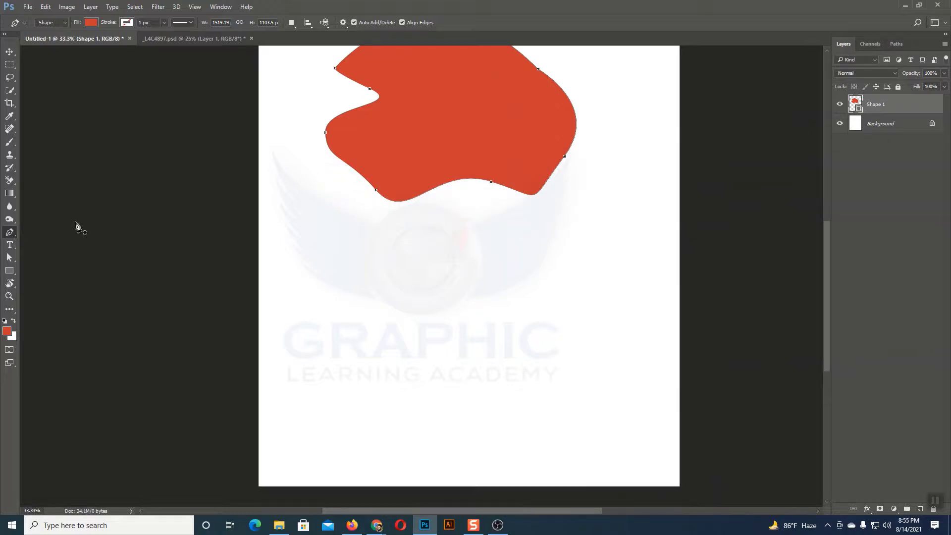